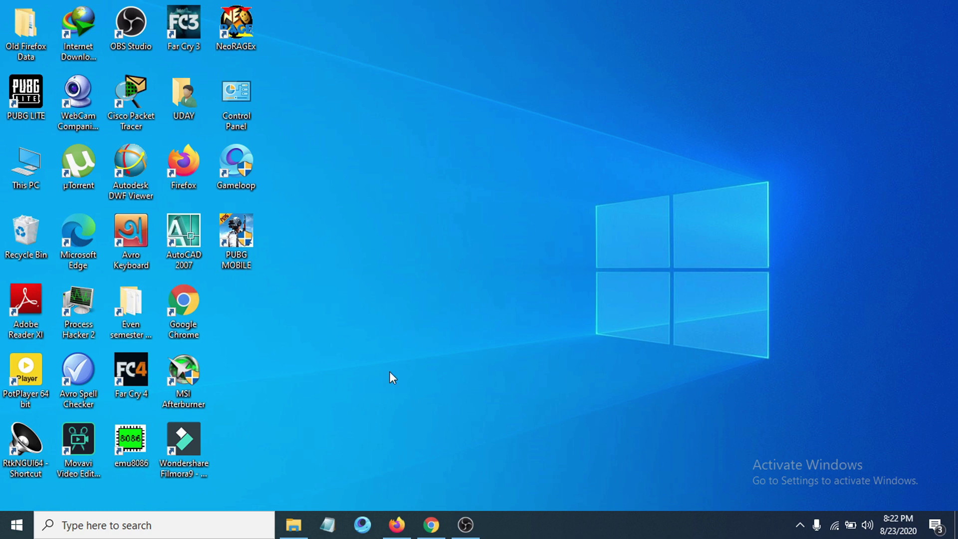
- Switch to Firefox and open the official audacityteam.org site from the Google results for audacity
left_click(396, 486)
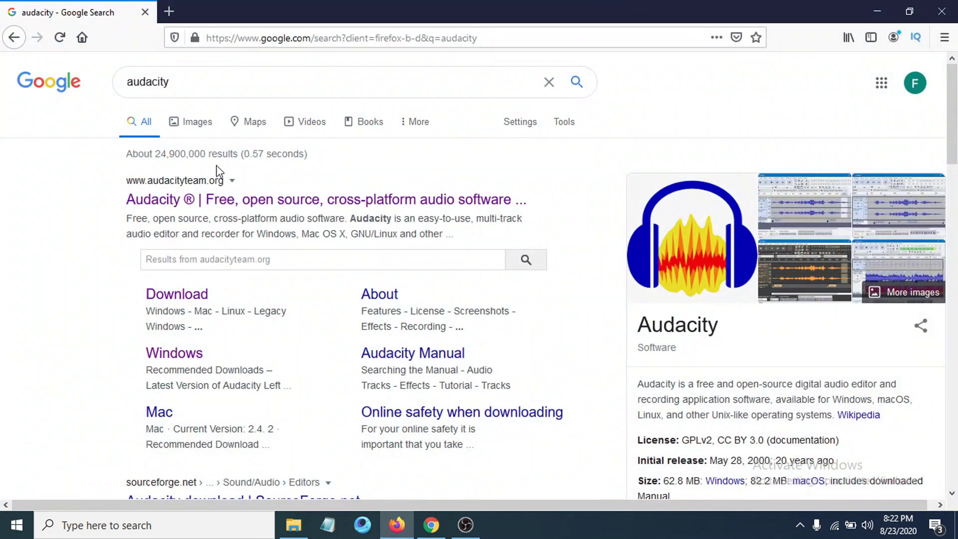
left_click(196, 84)
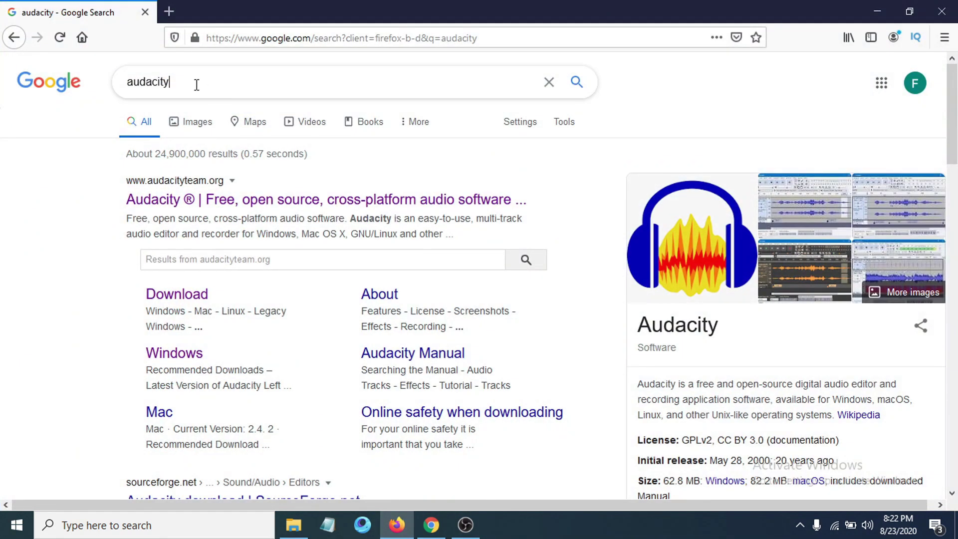
left_click(82, 67)
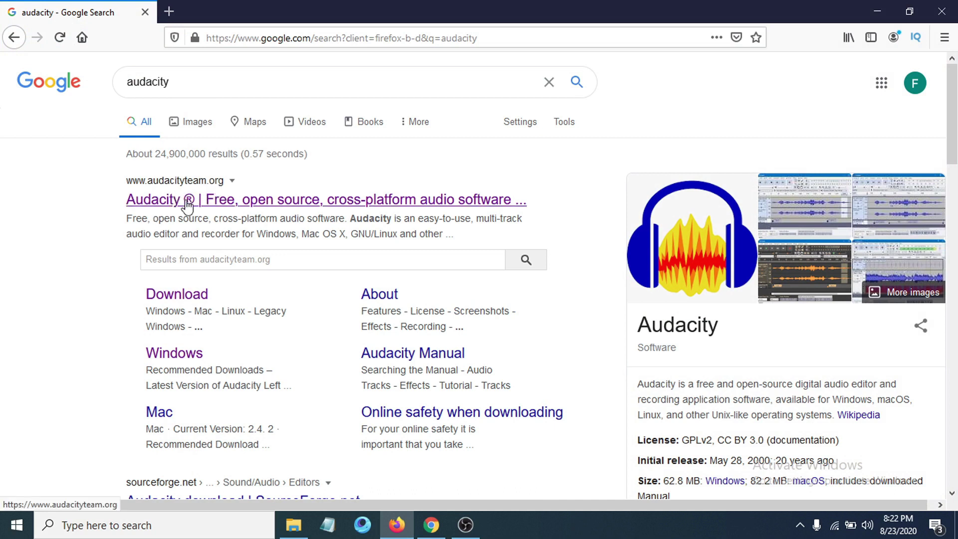
left_click(249, 200)
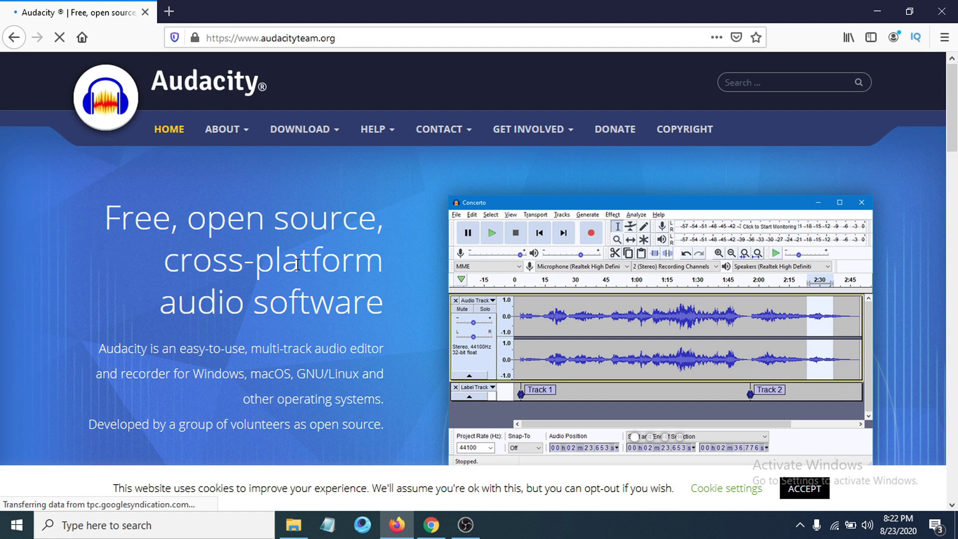
- Go to the Audacity download page and choose Audacity for Windows
scroll(405, 302, "down", 3)
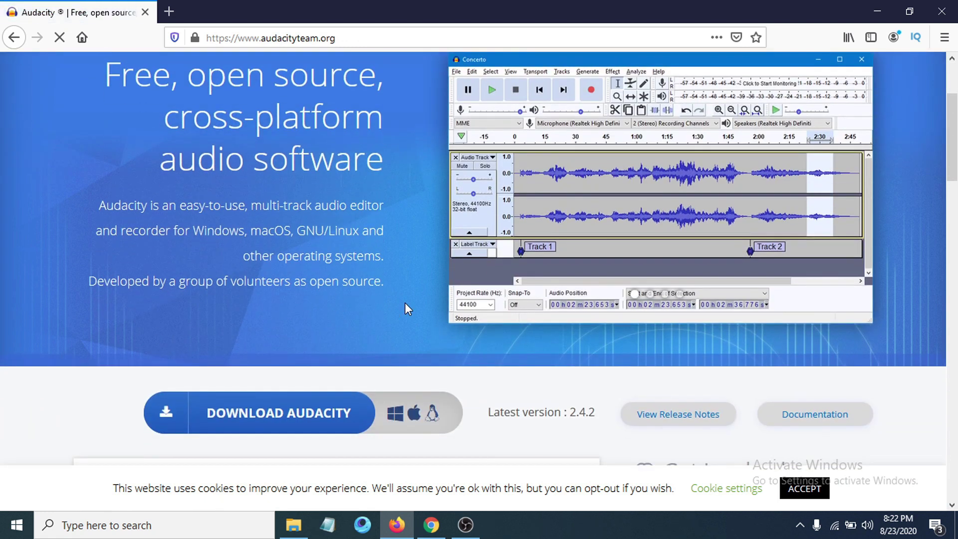
scroll(405, 304, "down", 3)
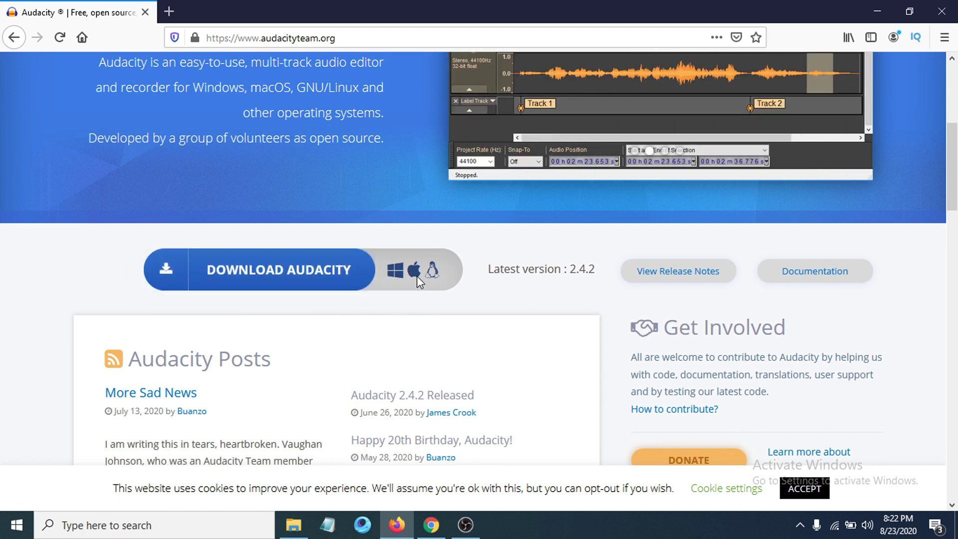
left_click(288, 278)
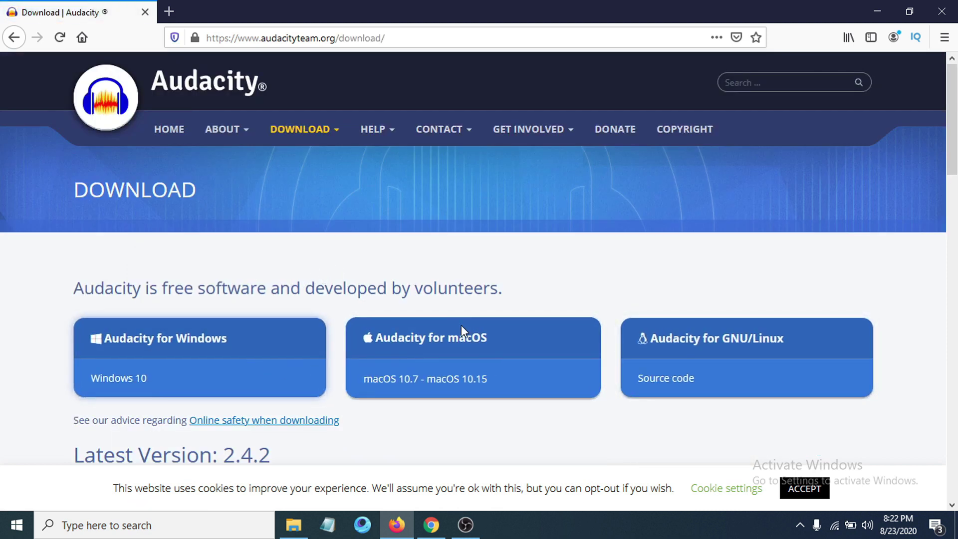
left_click(225, 349)
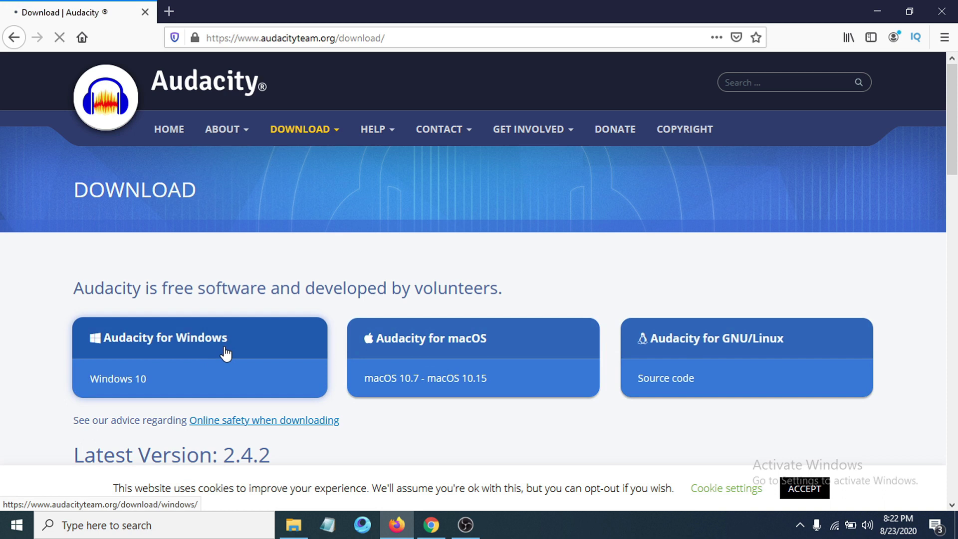
- Open the FossHub download page for the Audacity 2.4.2 installer that includes the user manual
scroll(312, 359, "down", 3)
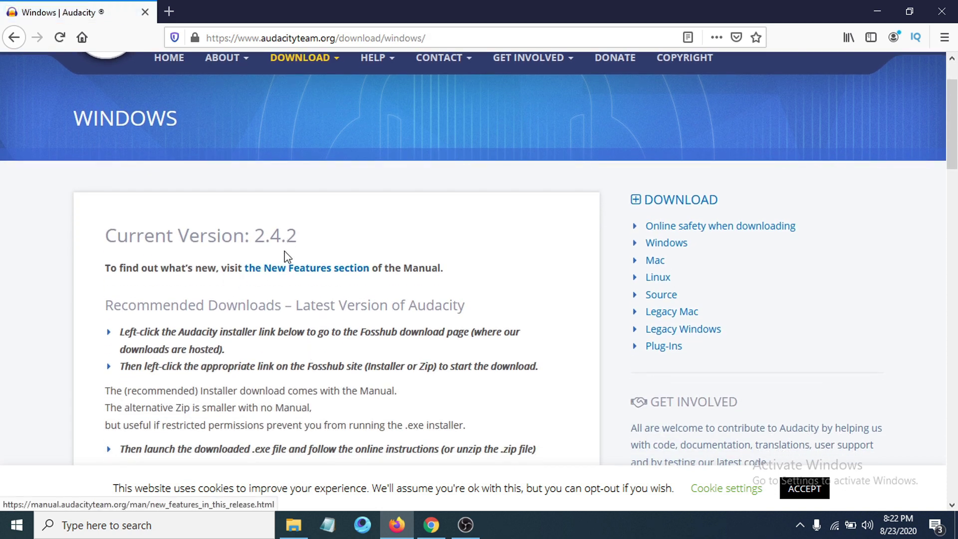
scroll(272, 334, "down", 3)
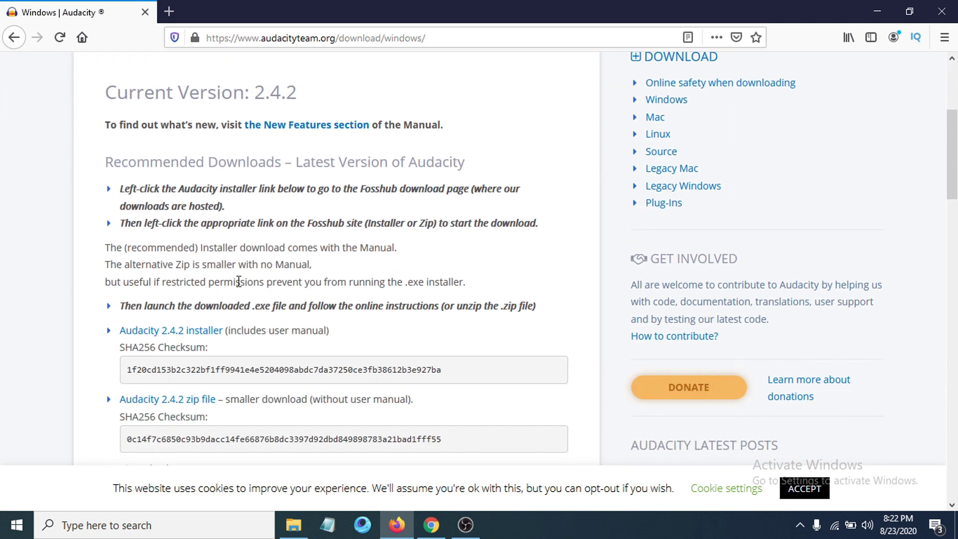
scroll(186, 334, "down", 3)
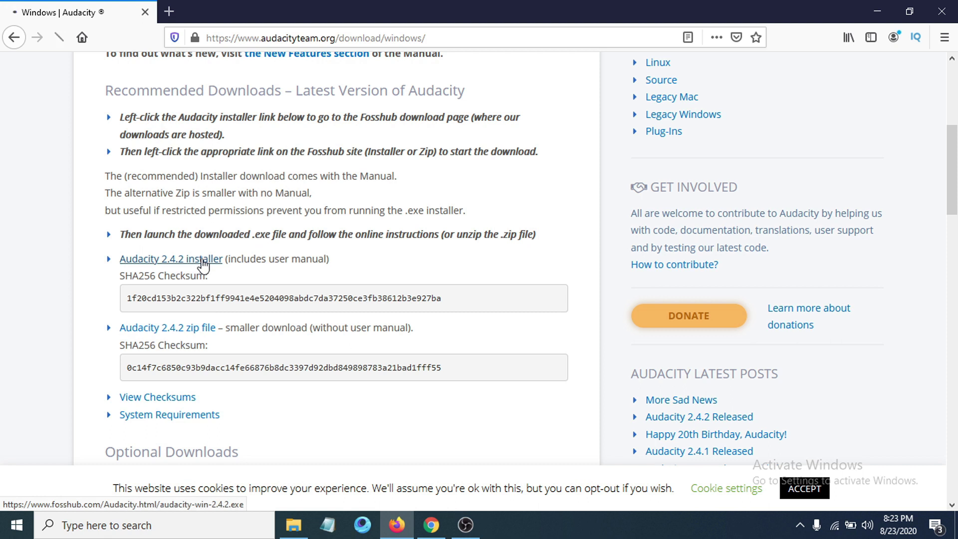
left_click(202, 260)
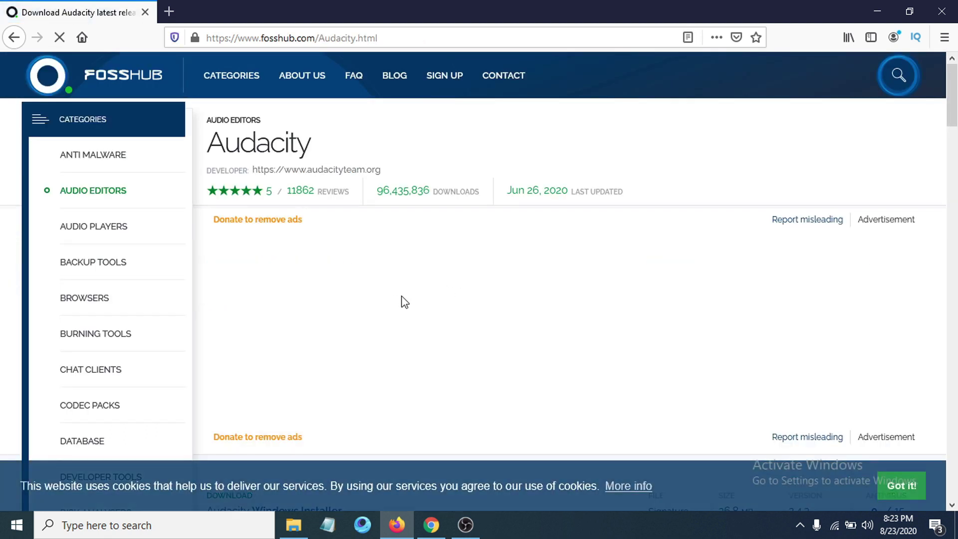
- Download the Audacity Windows Installer from FossHub and save audacity-win-2.4.2.exe
scroll(487, 333, "down", 3)
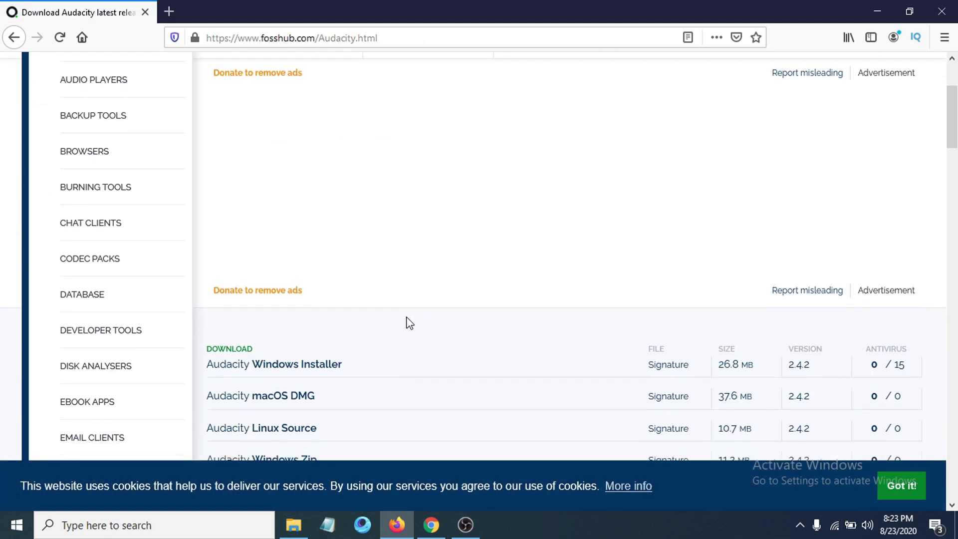
scroll(409, 323, "down", 3)
scroll(383, 291, "down", 1)
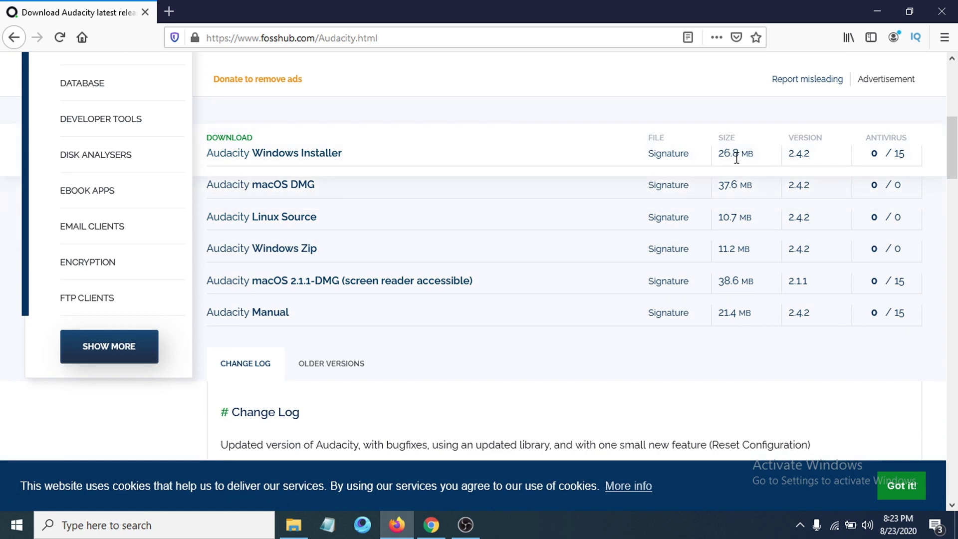
left_click(309, 161)
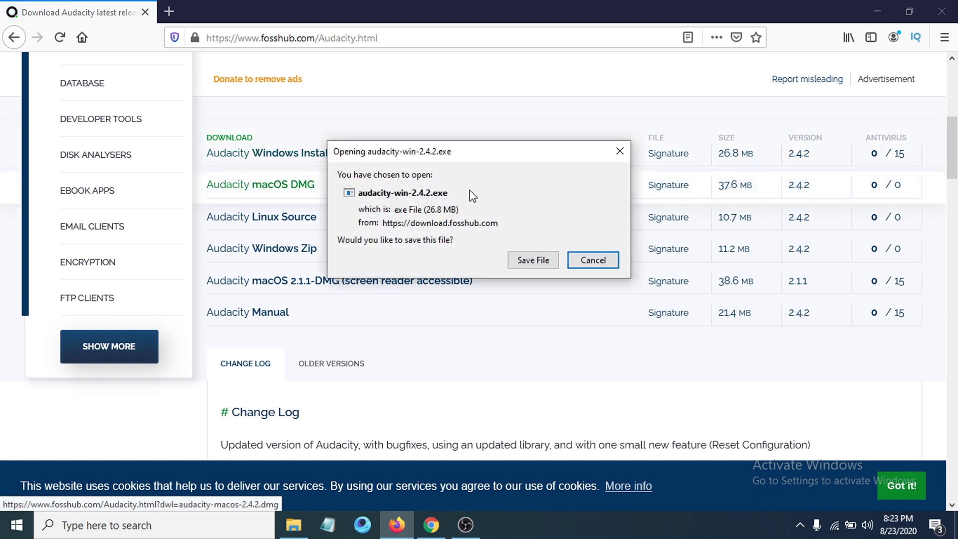
left_click(533, 260)
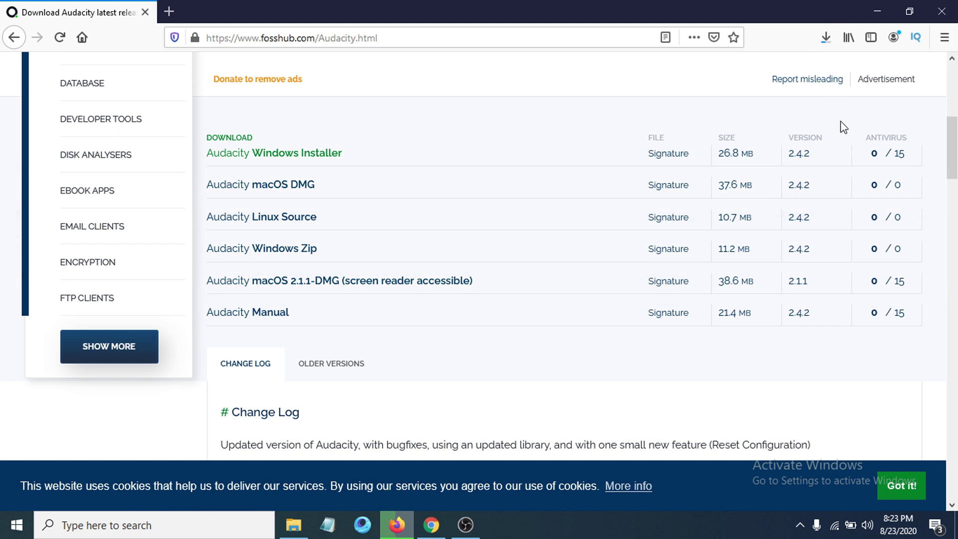
- Show the downloaded audacity-win-2.4.2 file in its folder and run it to start the setup
scroll(517, 342, "down", 3)
scroll(613, 255, "up", 2)
scroll(613, 256, "up", 2)
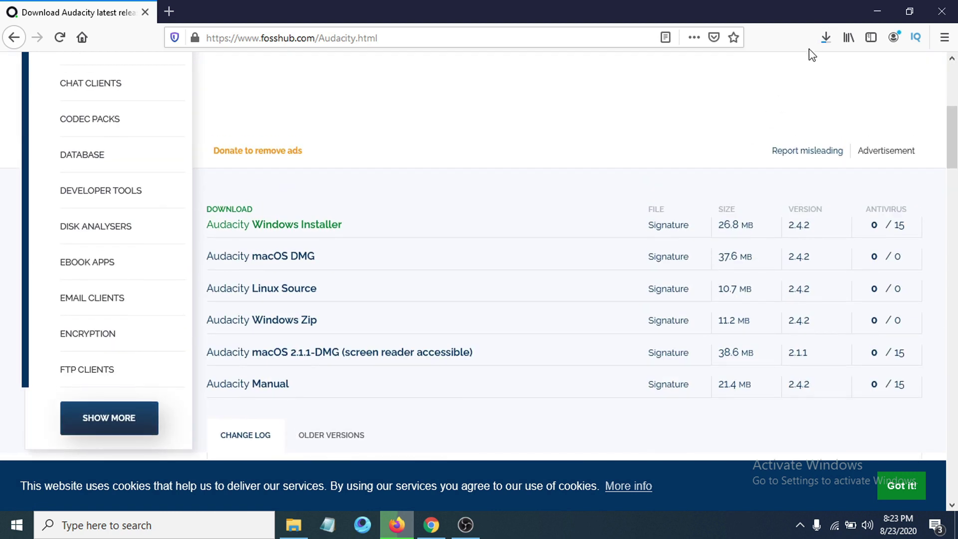
left_click(824, 38)
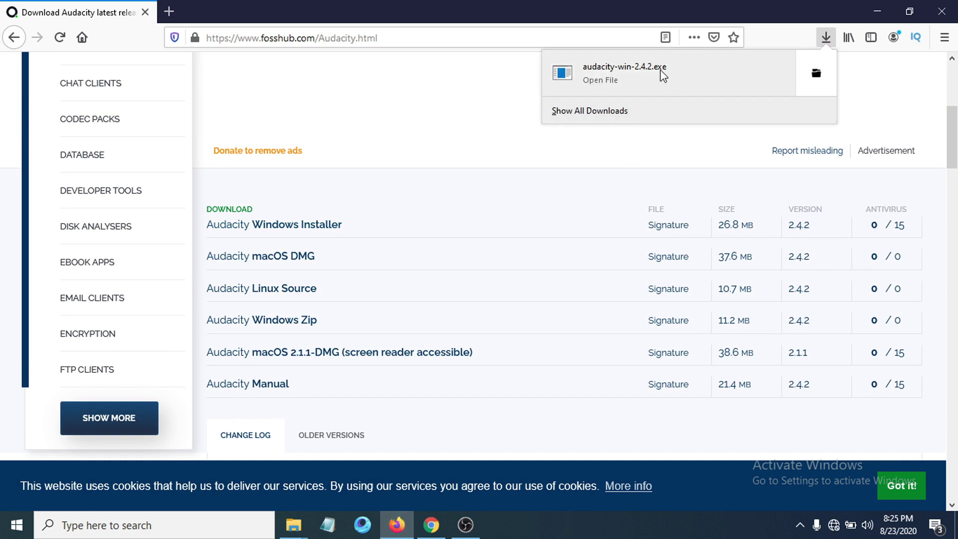
left_click(816, 75)
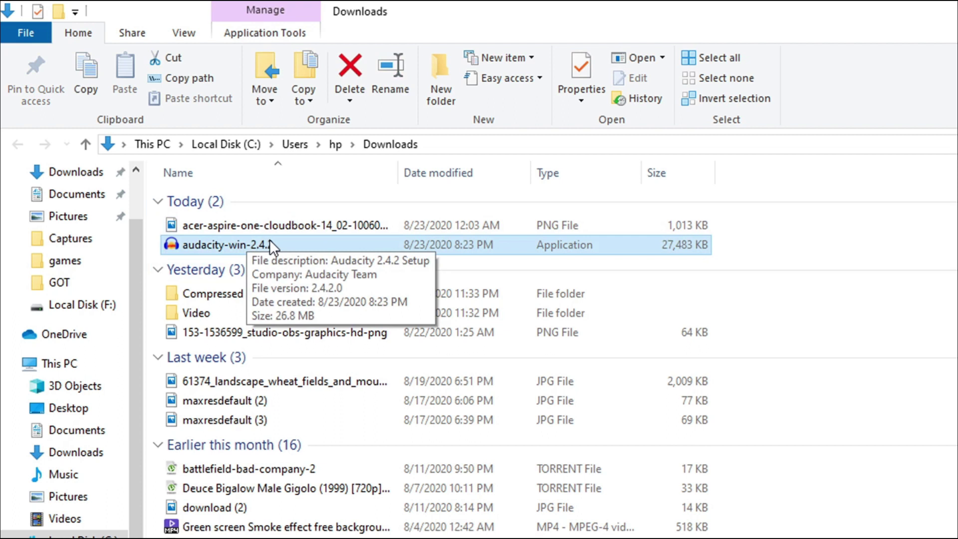
double_click(271, 244)
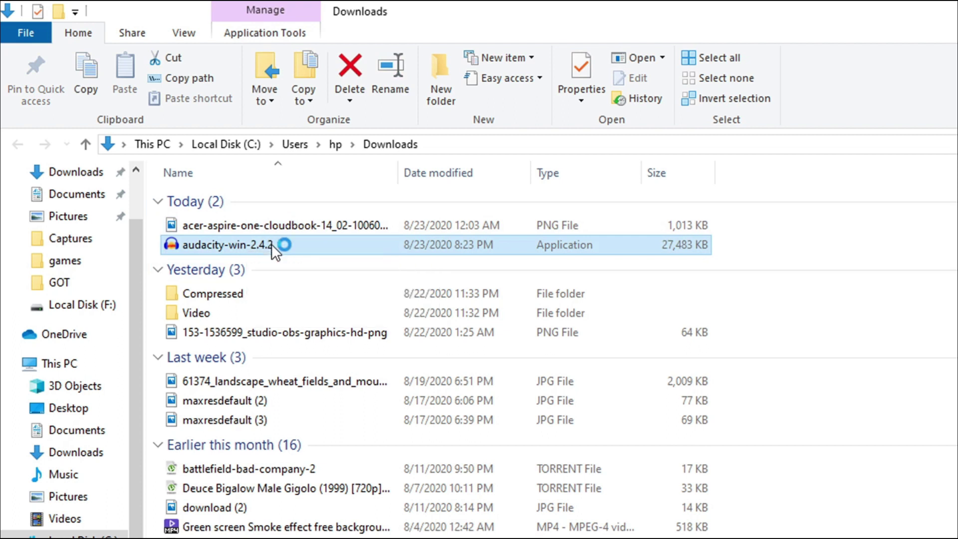
left_click(689, 365)
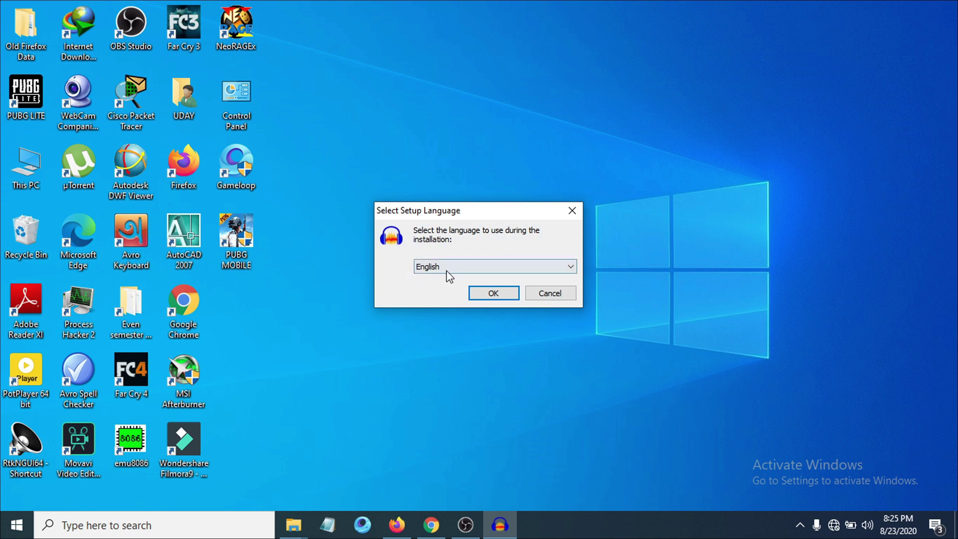
- Choose English as the setup language and proceed past the welcome and license information pages
left_click(517, 274)
left_click(507, 268)
left_click(482, 292)
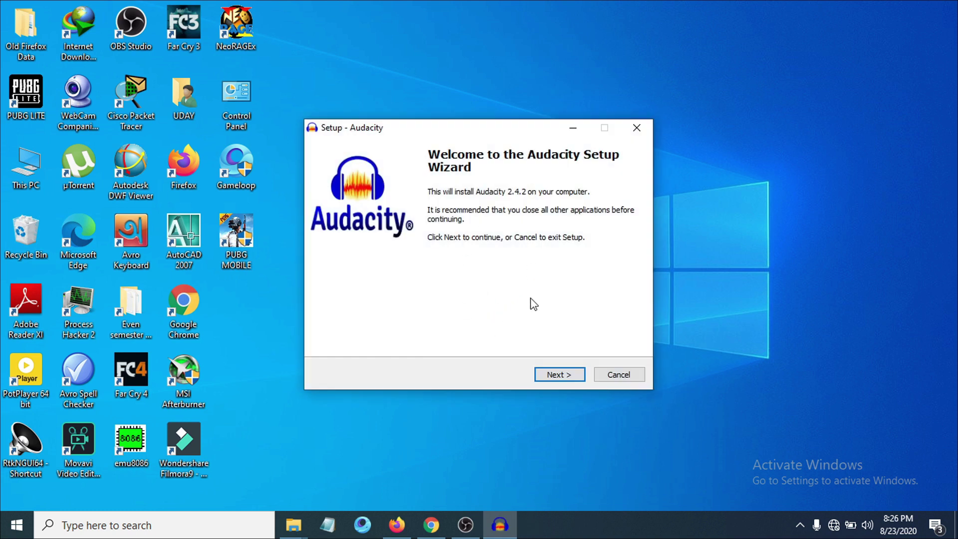
left_click(561, 378)
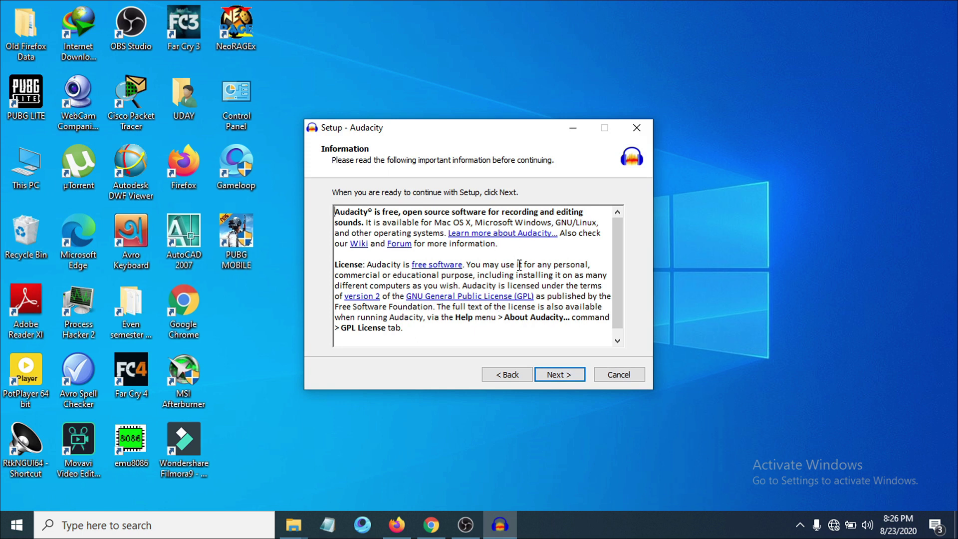
left_click(566, 375)
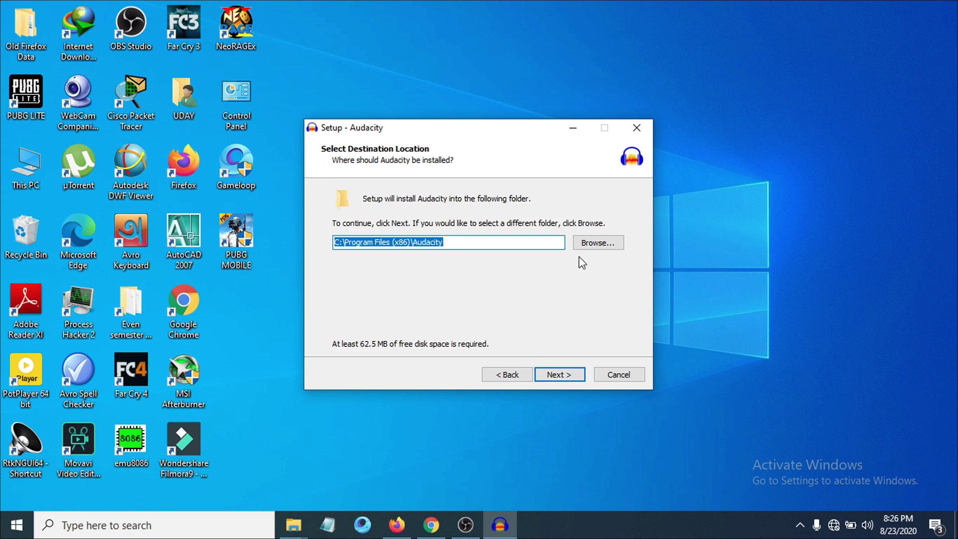
- Set the installation destination to Local Disk (E:), using the folder E:\Audacity
left_click(597, 242)
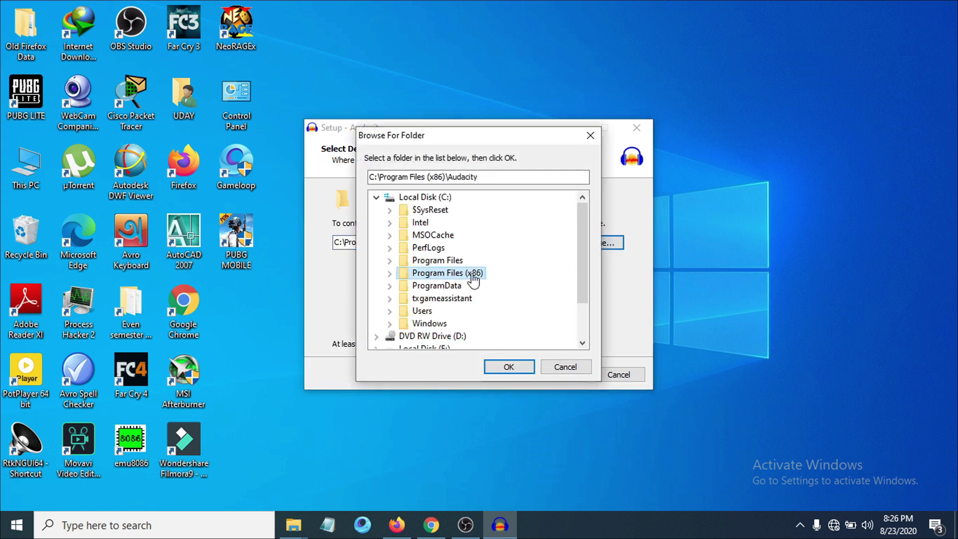
scroll(472, 282, "down", 2)
scroll(469, 278, "up", 2)
scroll(469, 278, "down", 2)
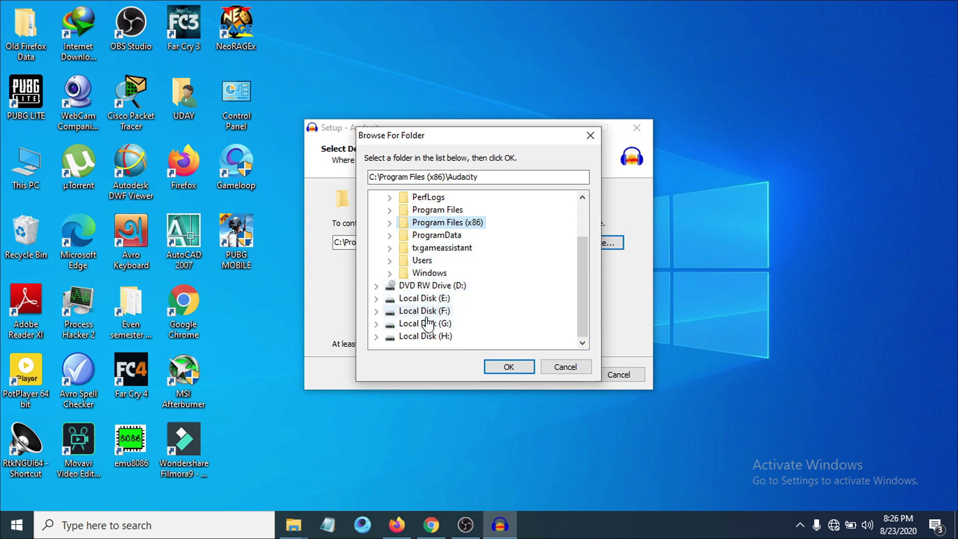
left_click(424, 298)
left_click(506, 367)
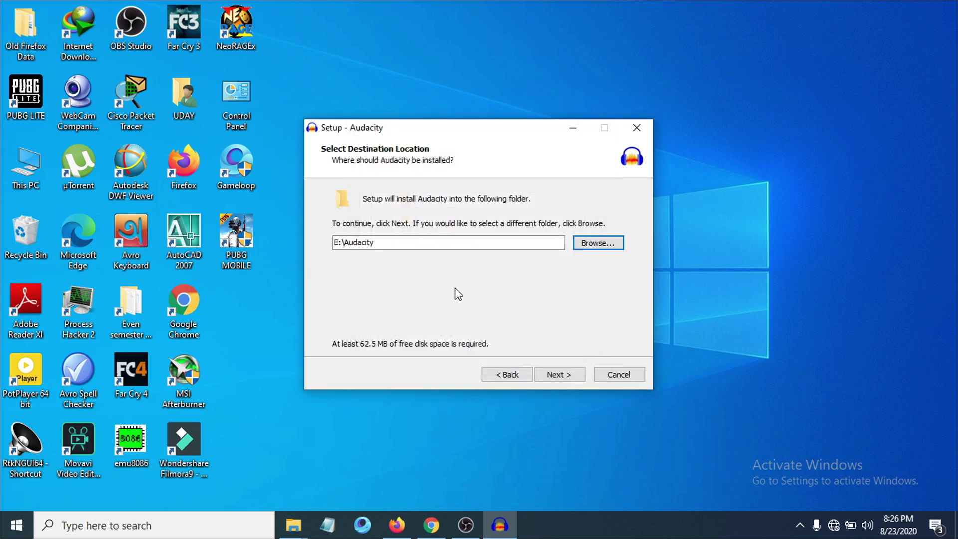
left_click(552, 379)
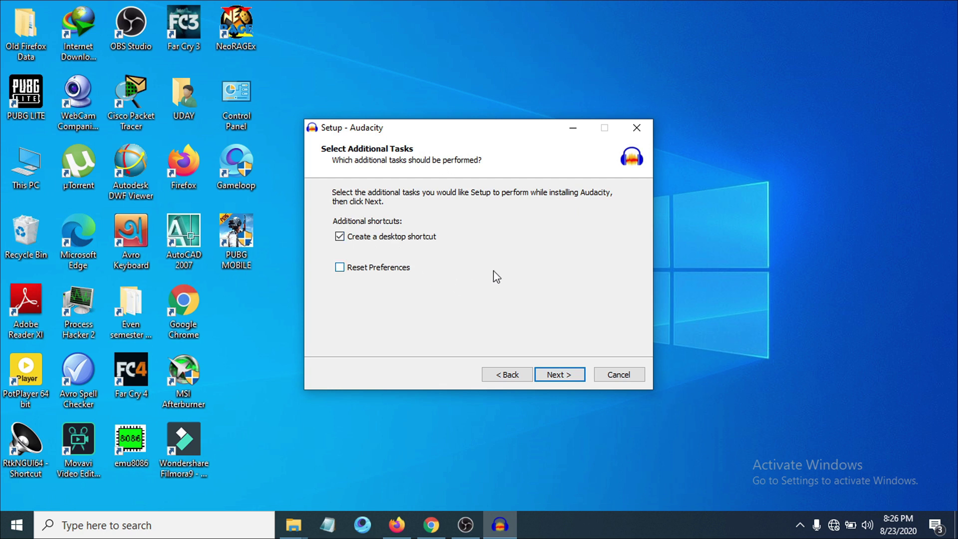
- Install Audacity with the desktop shortcut option kept, and finish the setup with Launch Audacity enabled
left_click(555, 375)
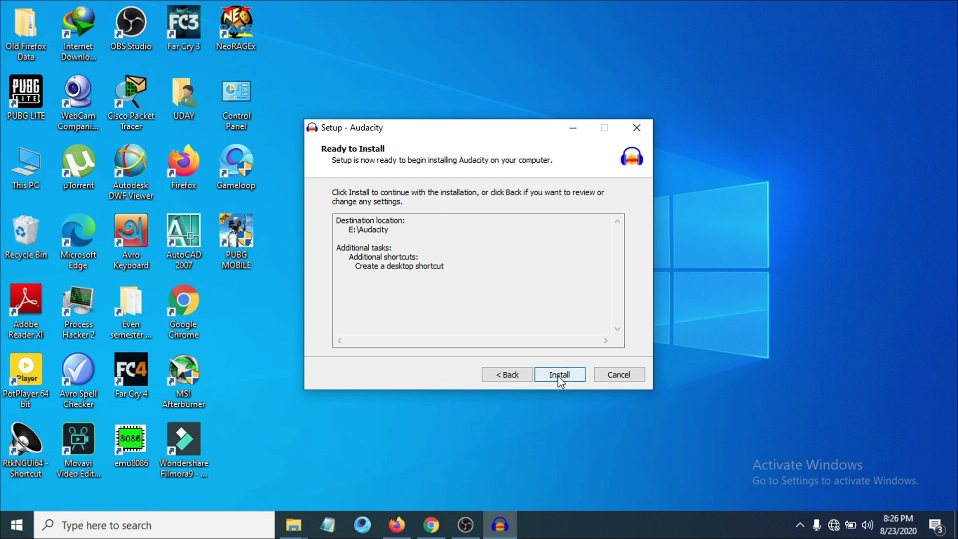
left_click(559, 378)
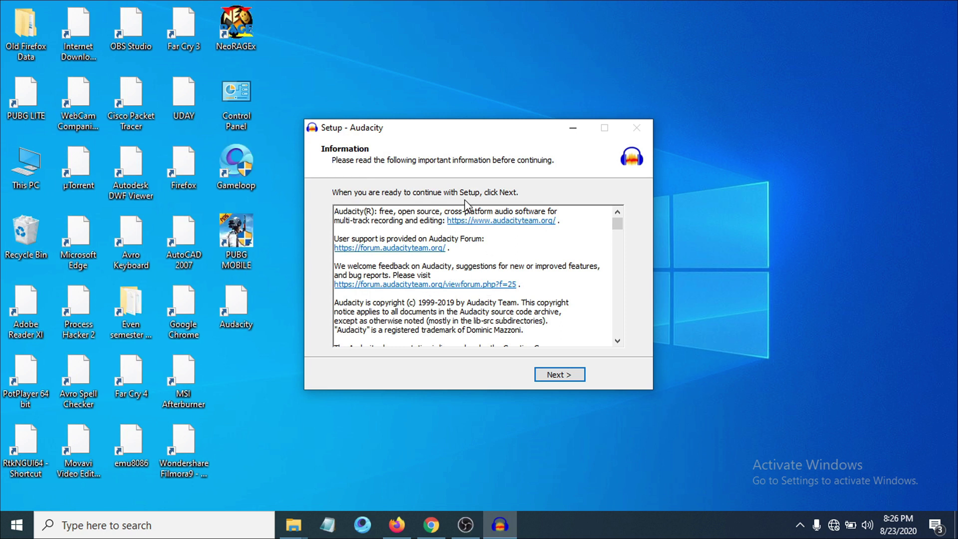
left_click(567, 376)
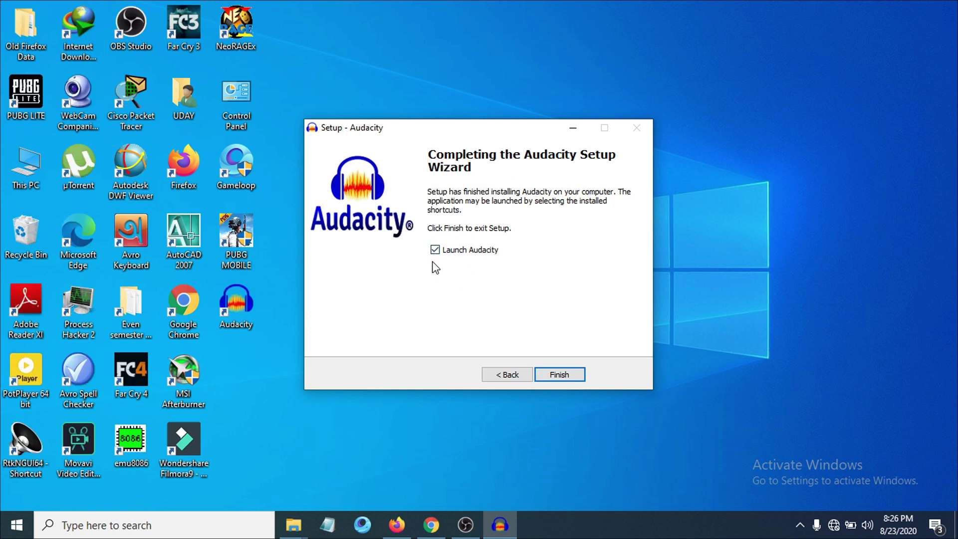
left_click(547, 376)
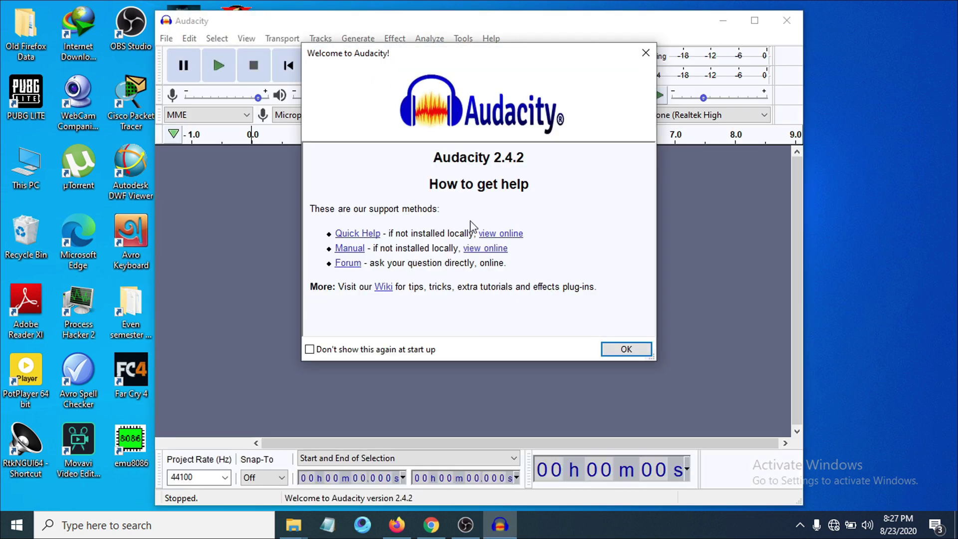
- Dismiss the Welcome to Audacity window and maximize the main Audacity window
left_click(624, 350)
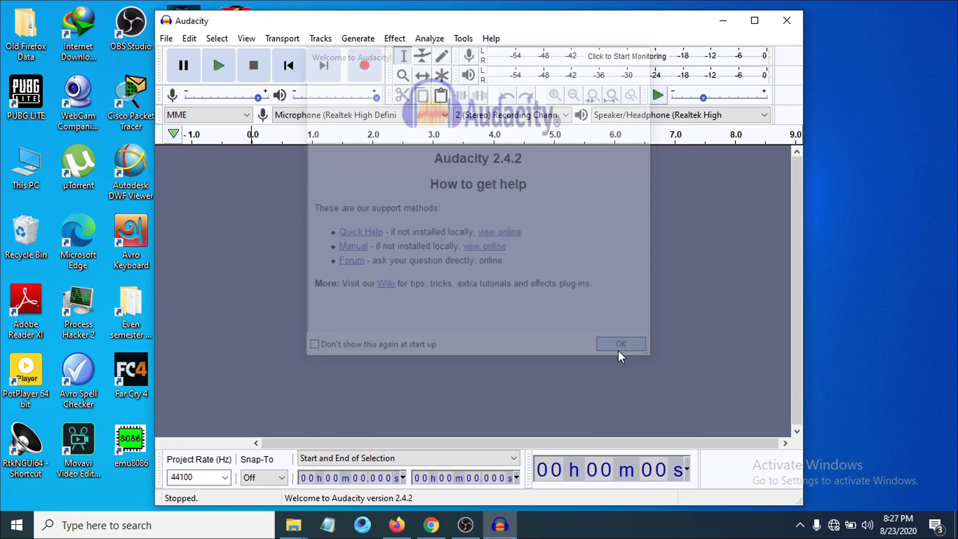
left_click(746, 27)
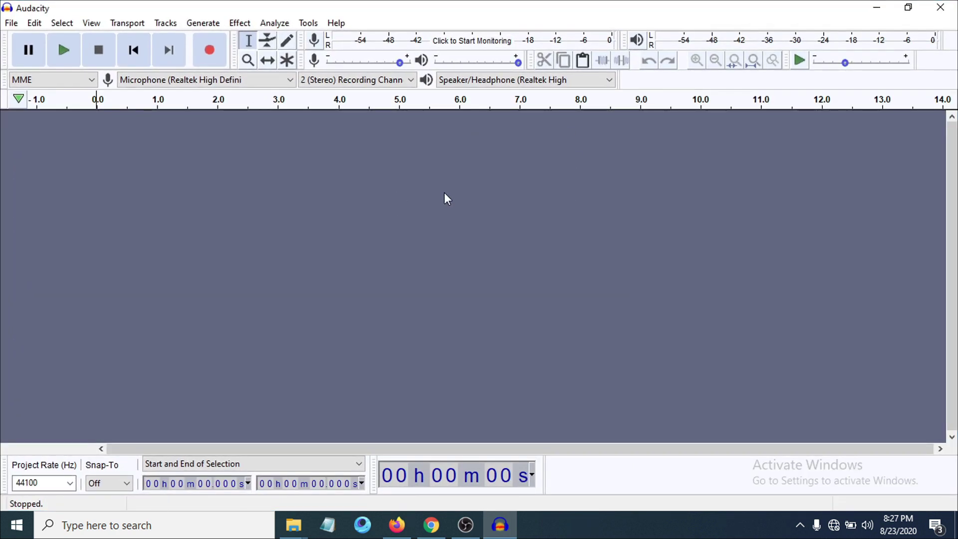
left_click(10, 23)
left_click(226, 227)
- Close Audacity and refresh the Windows desktop
left_click(940, 7)
right_click(556, 202)
left_click(621, 249)
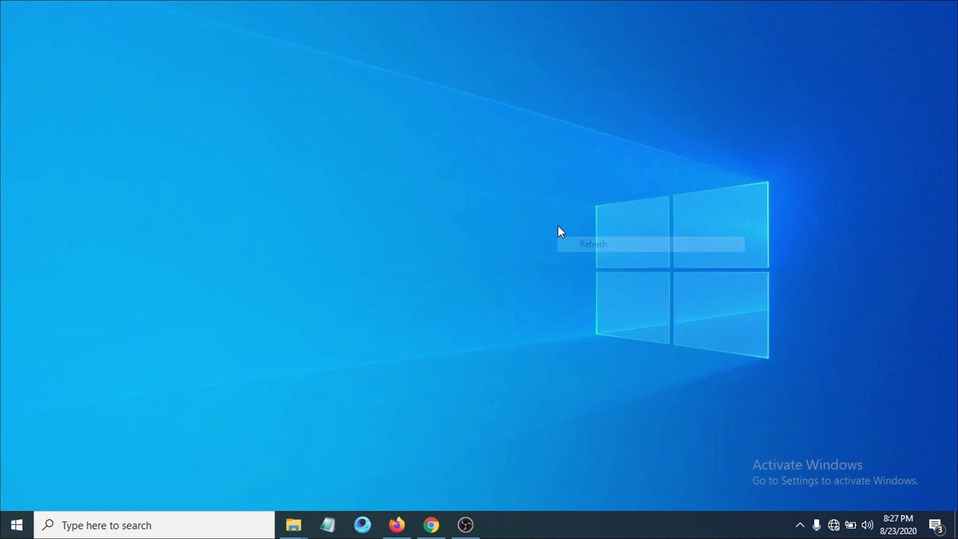